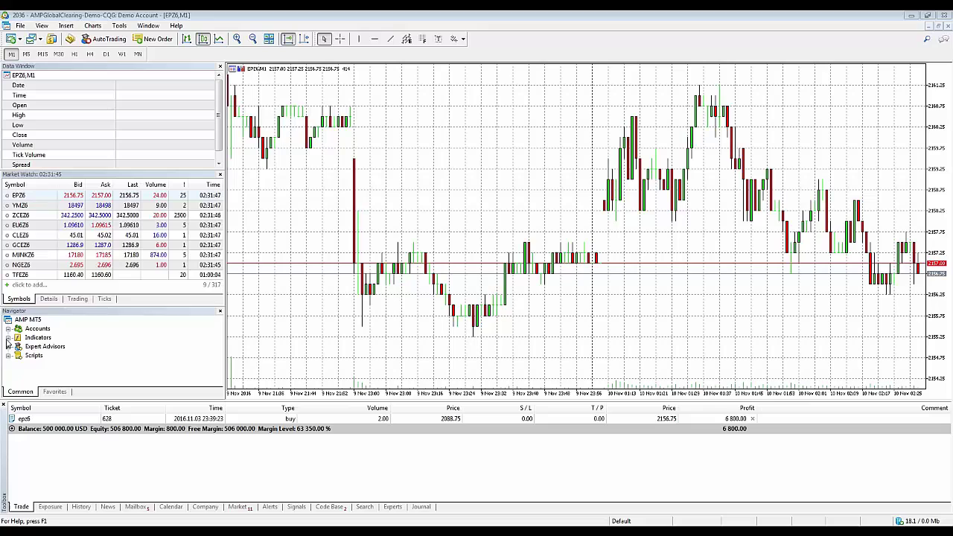
# Expand the Navigator's Indicators folder to browse its categories, then collapse it again
pyautogui.doubleClick(38, 337)
pyautogui.scroll(-1, 217, 338)
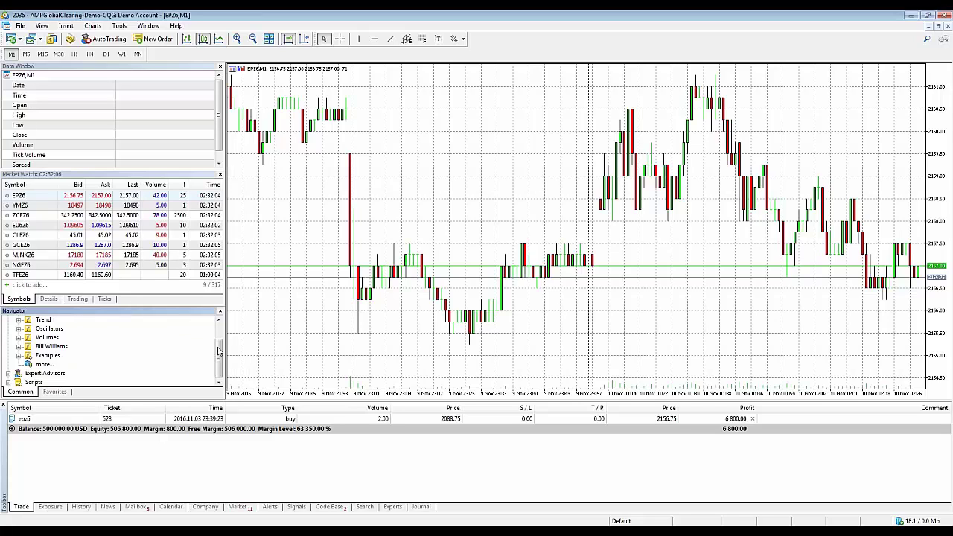
pyautogui.scroll(1, 220, 352)
pyautogui.click(7, 338)
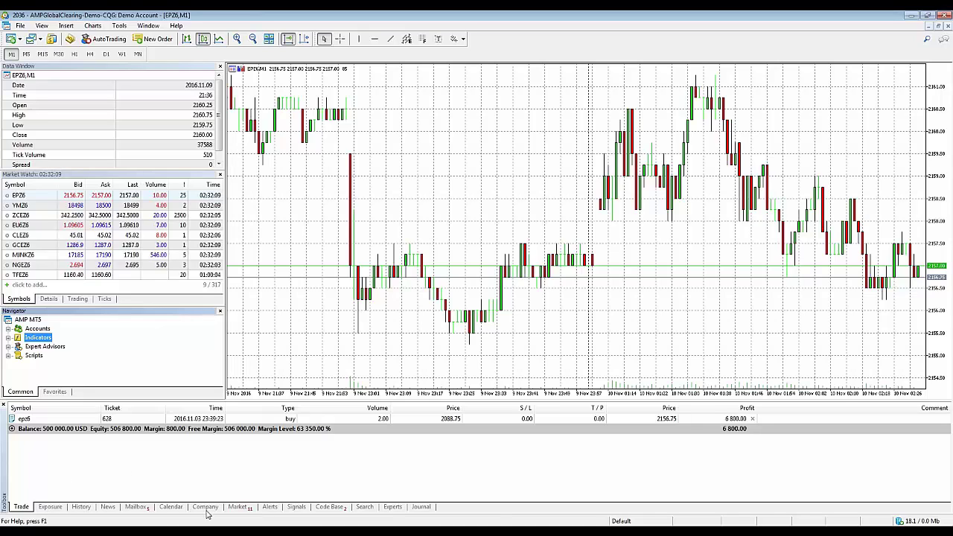
# Show the Code Base list, sort it by date newest first, and select Swingchart
pyautogui.click(327, 509)
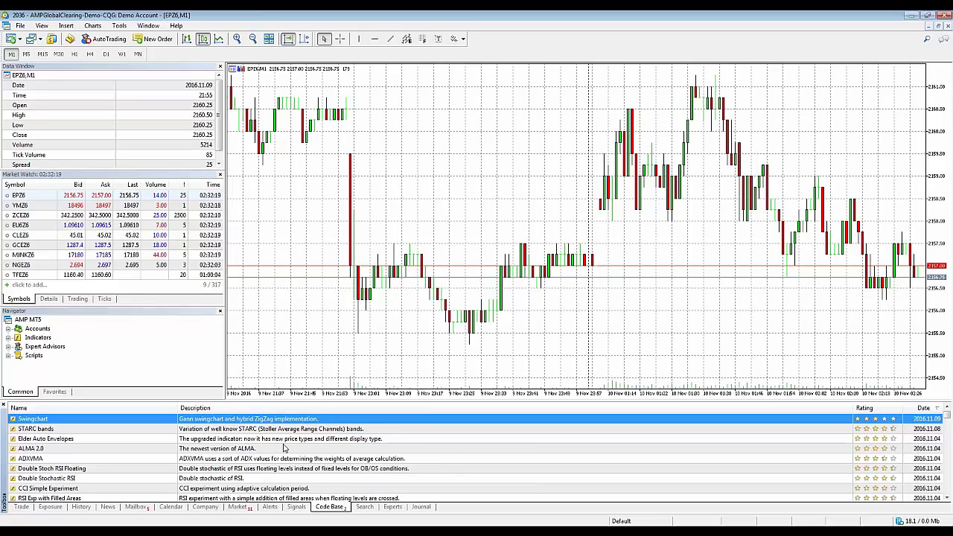
pyautogui.rightClick(259, 440)
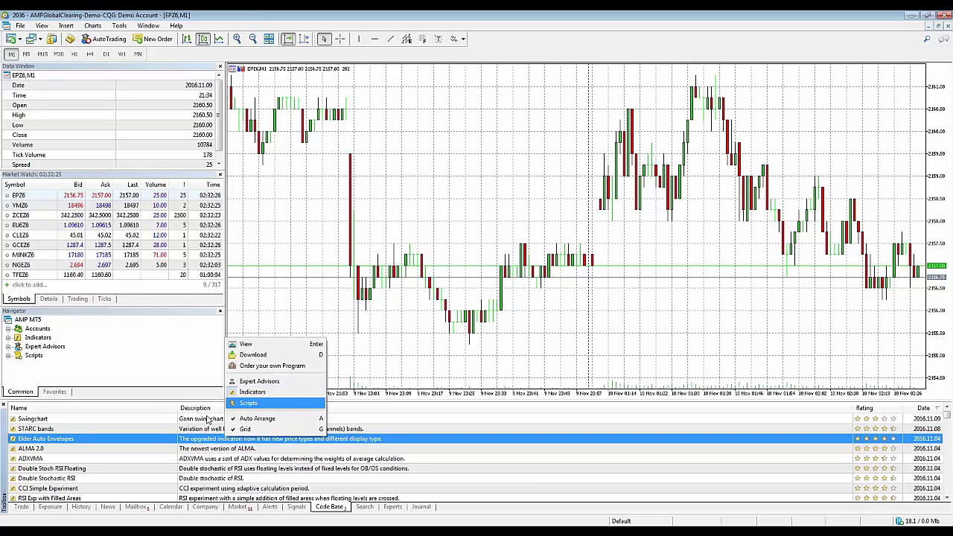
pyautogui.click(19, 408)
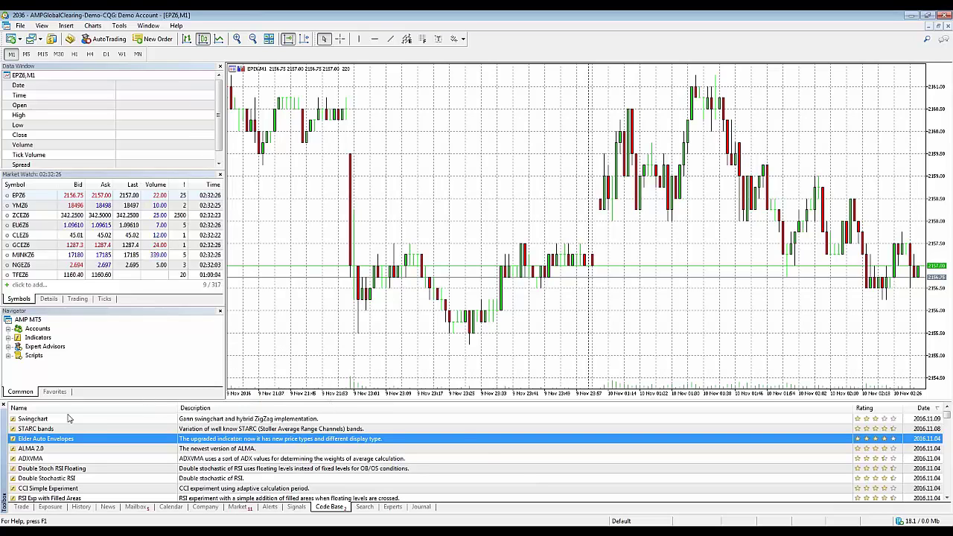
pyautogui.click(195, 409)
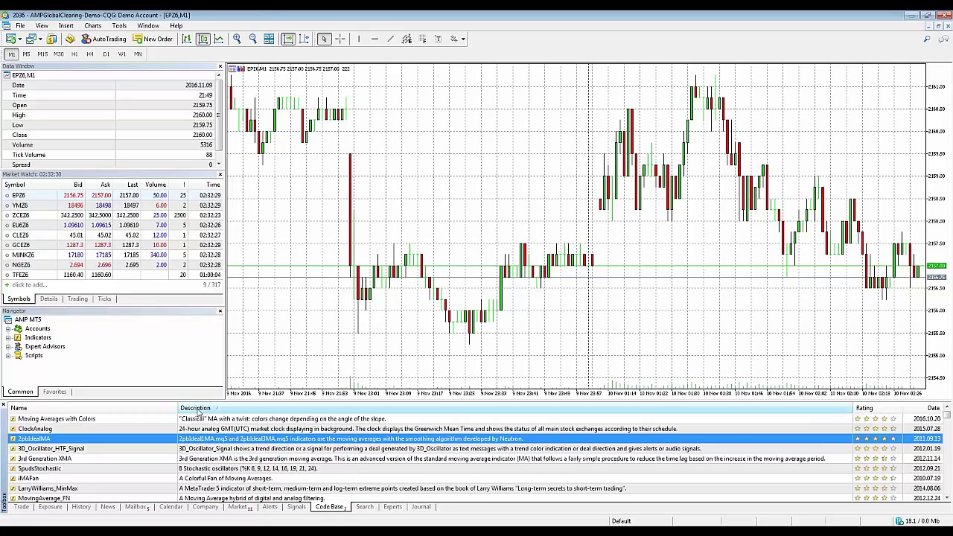
pyautogui.click(863, 408)
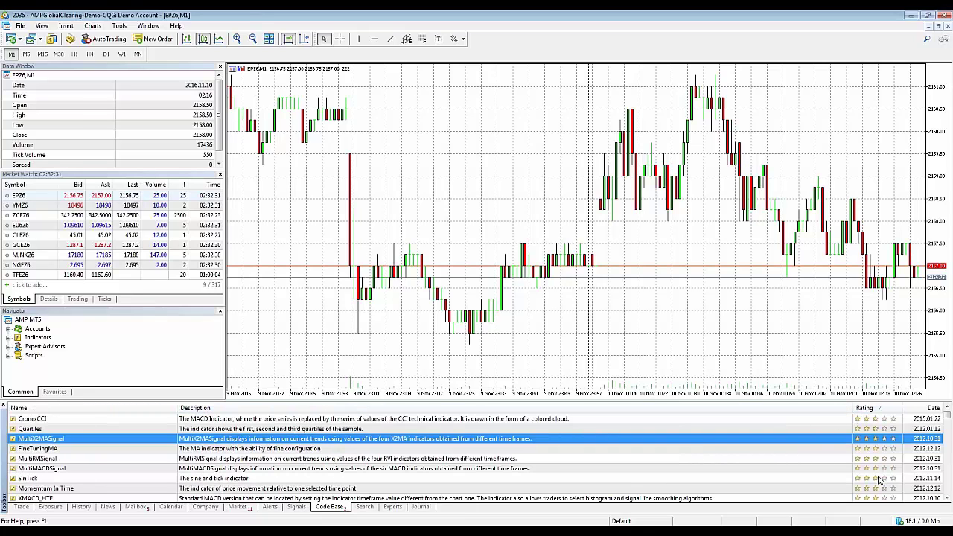
pyautogui.click(931, 408)
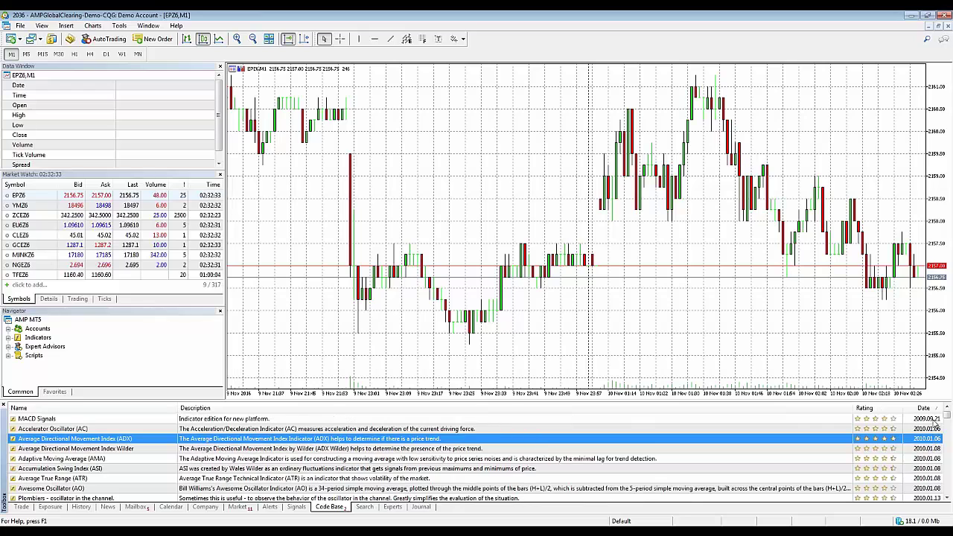
pyautogui.click(929, 409)
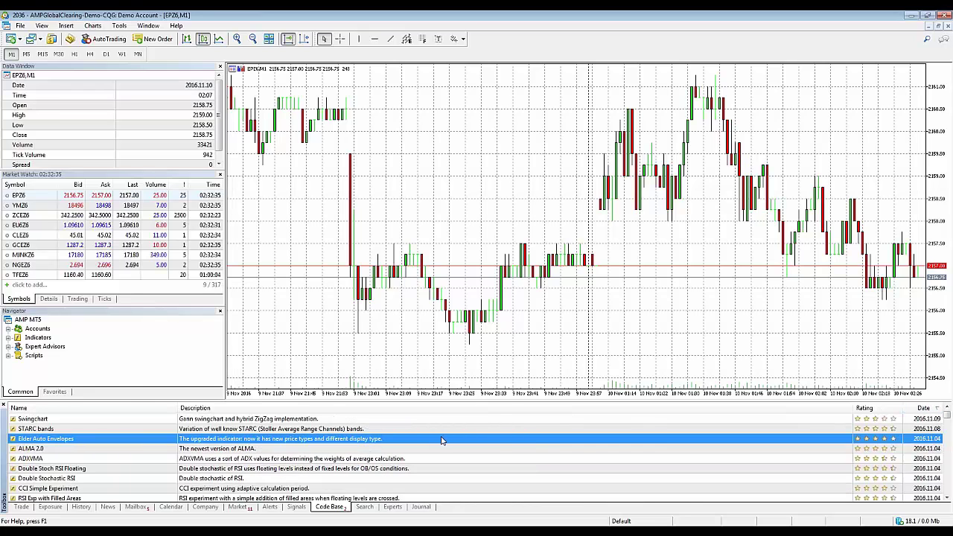
pyautogui.click(413, 420)
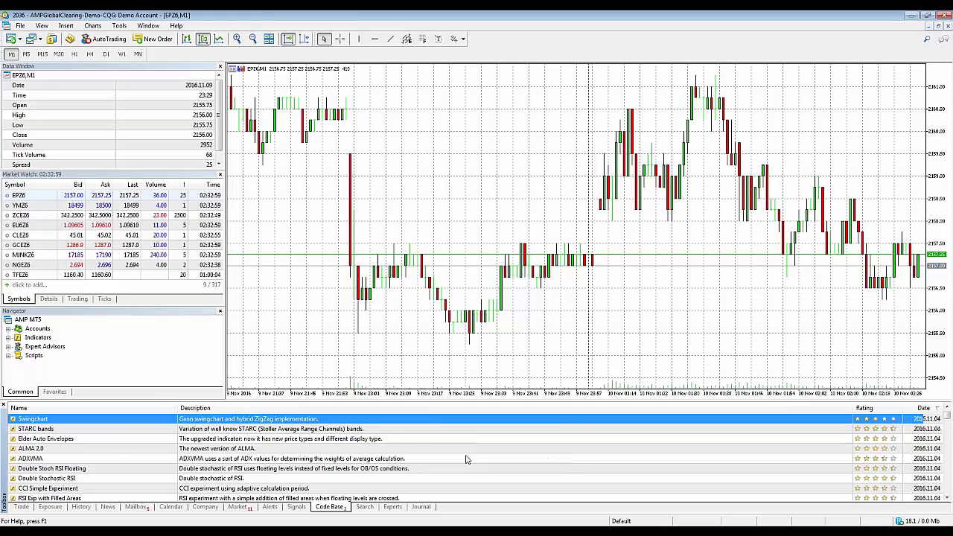
# Run an online search for 'moving average'
pyautogui.scroll(-3, 467, 459)
pyautogui.scroll(3, 470, 463)
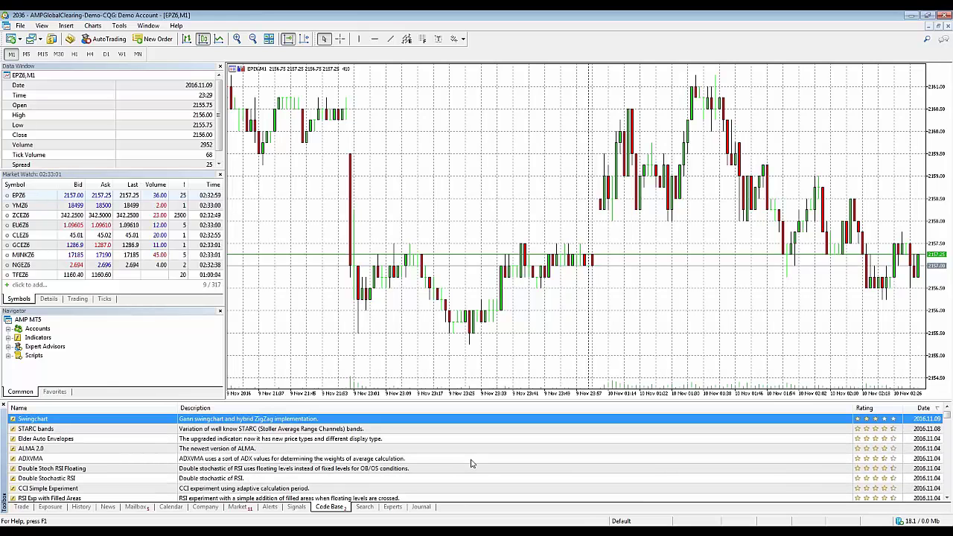
pyautogui.click(927, 40)
pyautogui.write('cc')
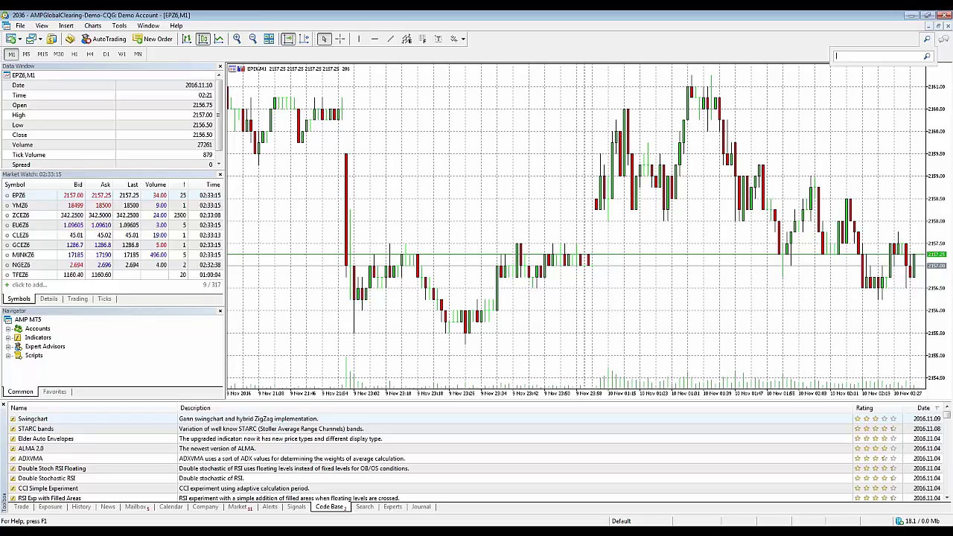
pyautogui.write('movi')
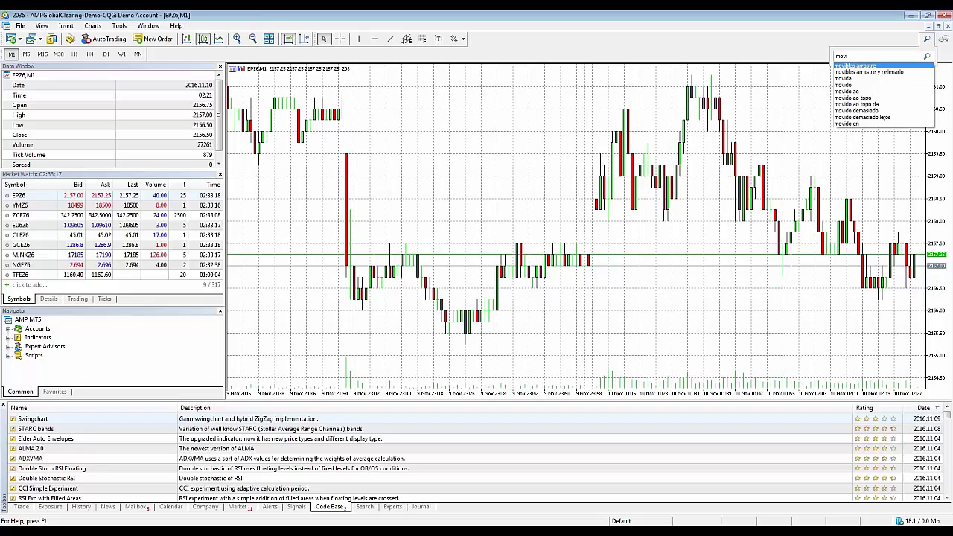
pyautogui.write('ng average')
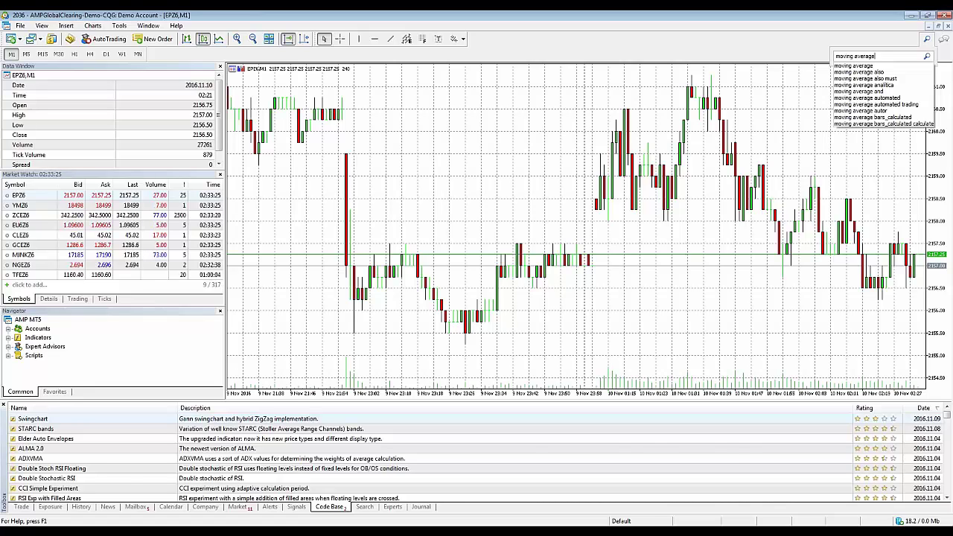
pyautogui.press('Return')
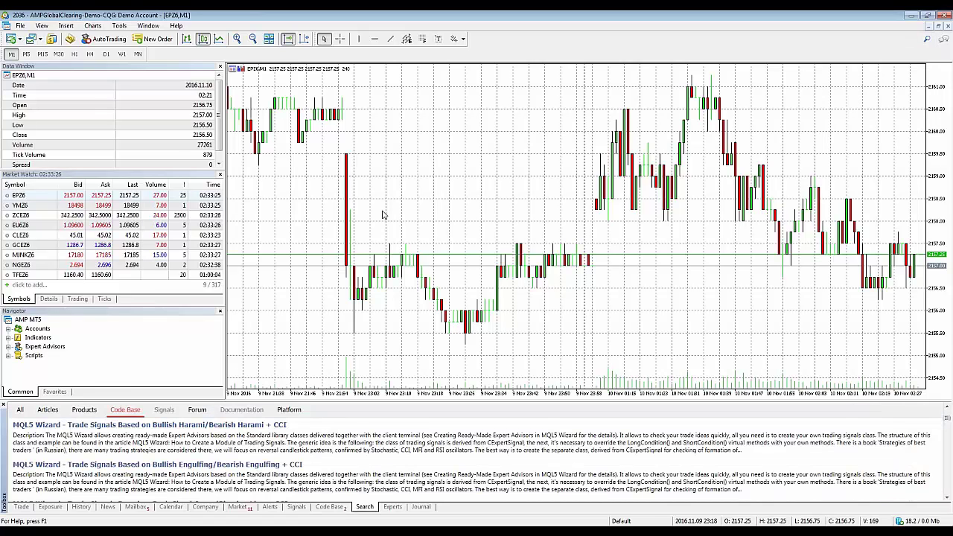
# Filter the search results to Code Base and open the Fractal Adaptive Moving Average entry
pyautogui.click(26, 412)
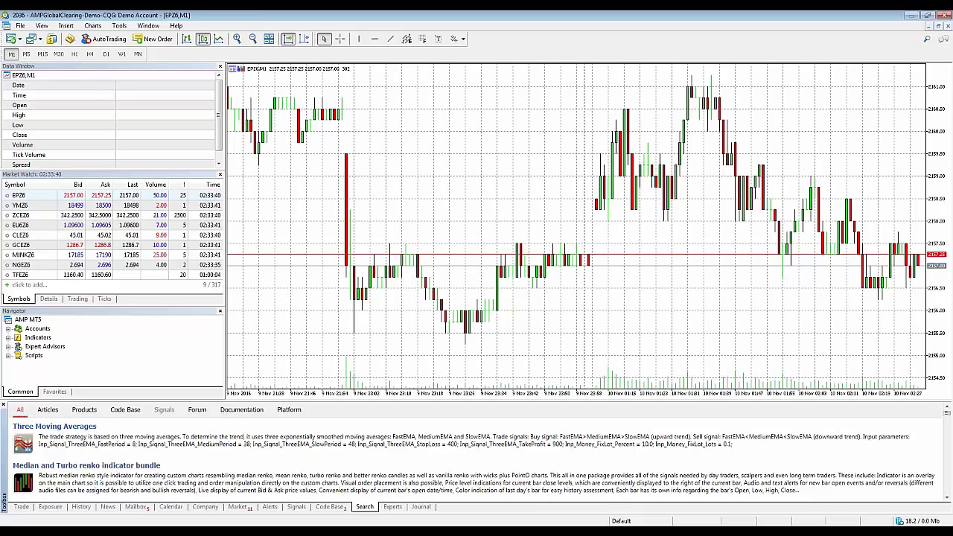
pyautogui.click(127, 410)
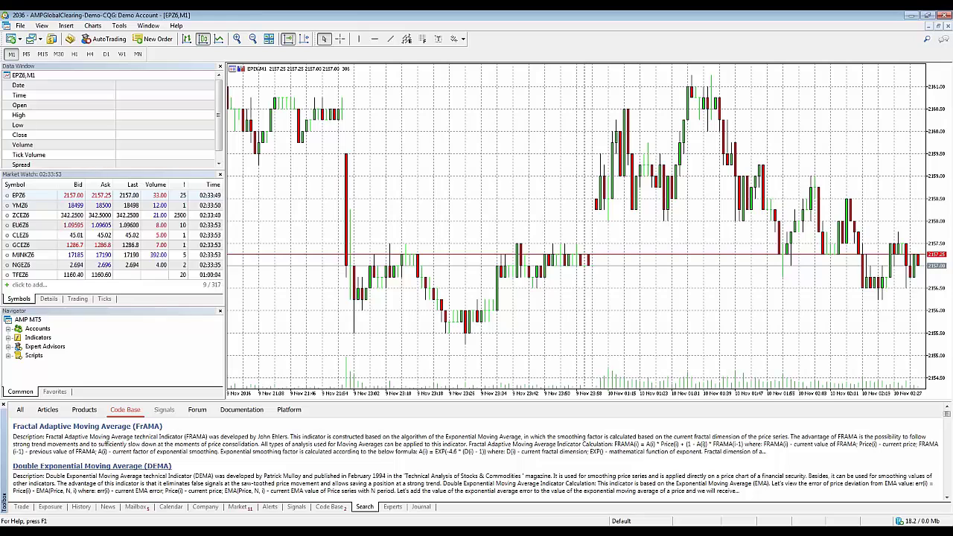
pyautogui.scroll(-6, 282, 444)
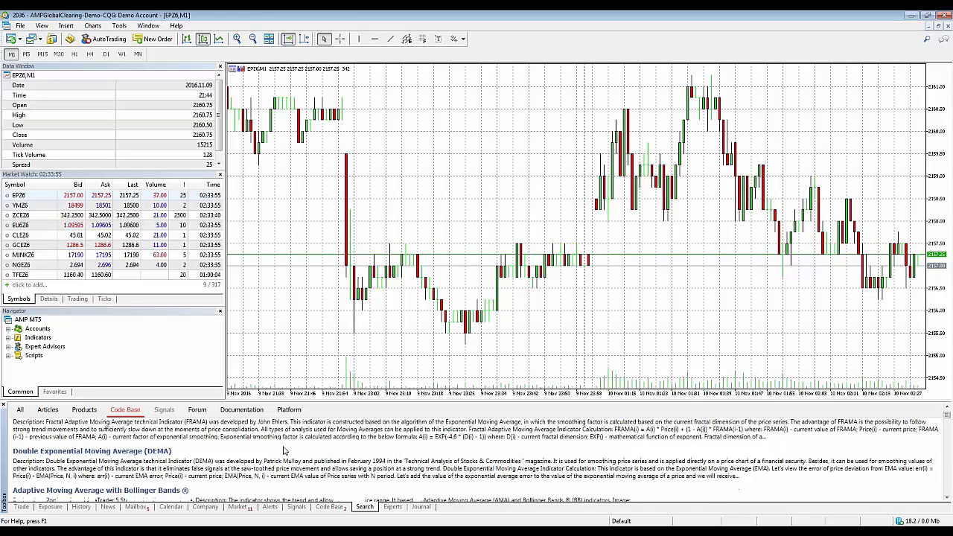
pyautogui.scroll(-1, 285, 450)
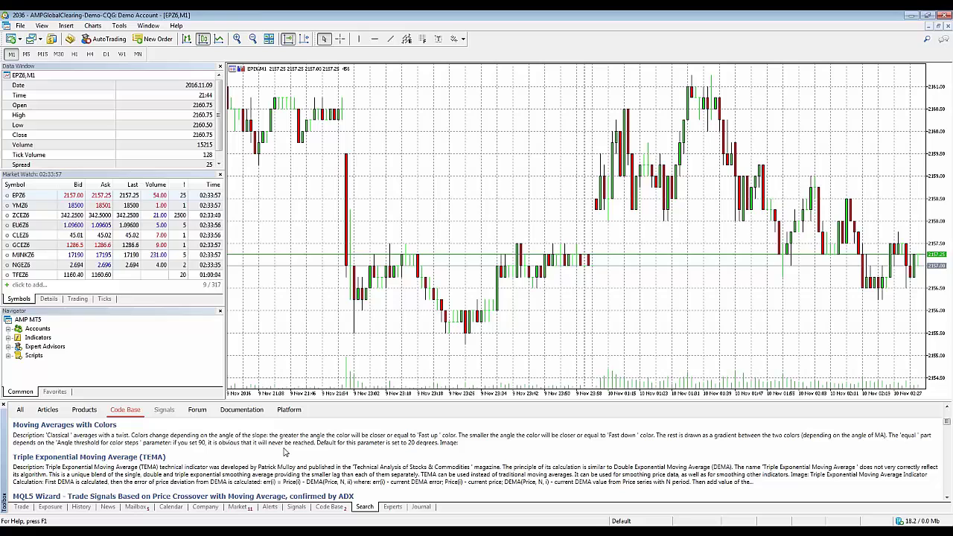
pyautogui.scroll(4, 285, 450)
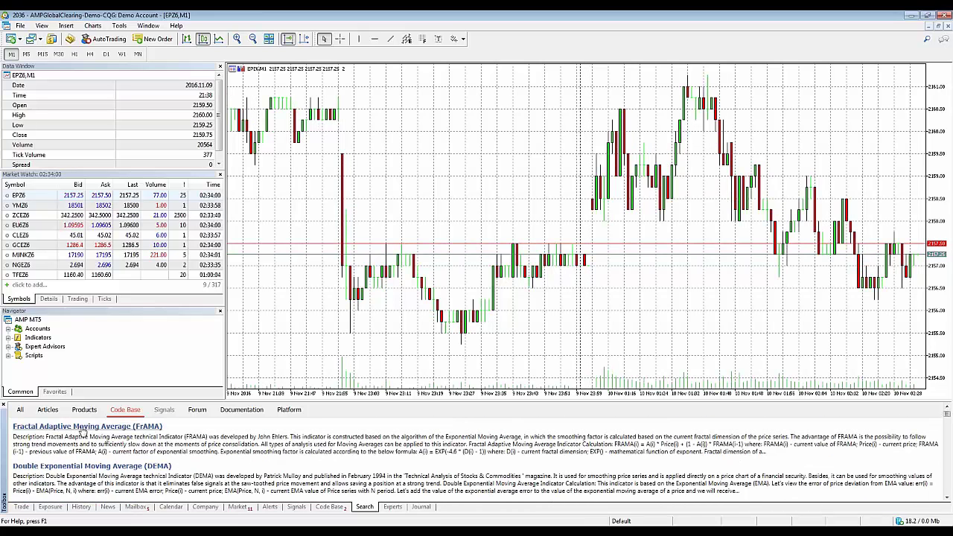
pyautogui.click(80, 427)
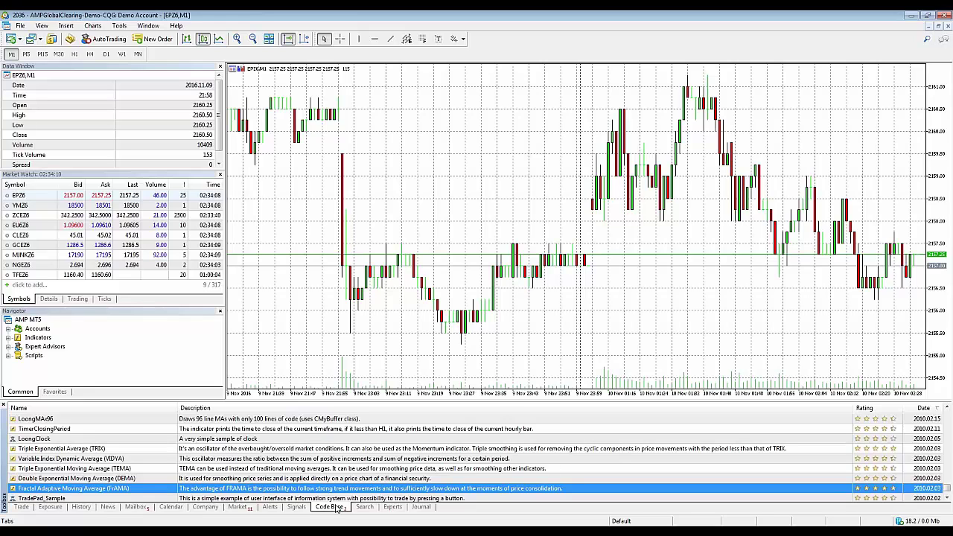
# Sort the Code Base list by date, oldest first from MACD Signals
pyautogui.scroll(10, 561, 464)
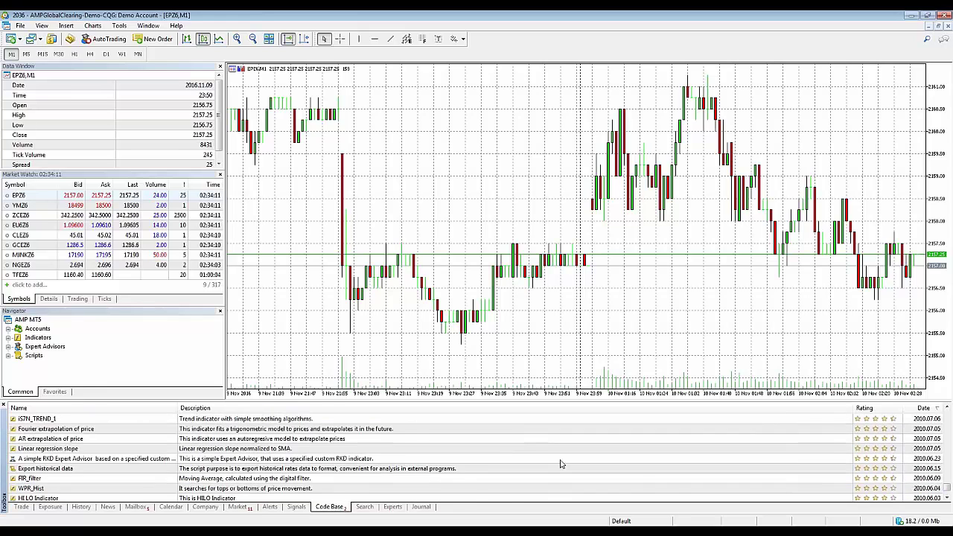
pyautogui.scroll(15, 562, 464)
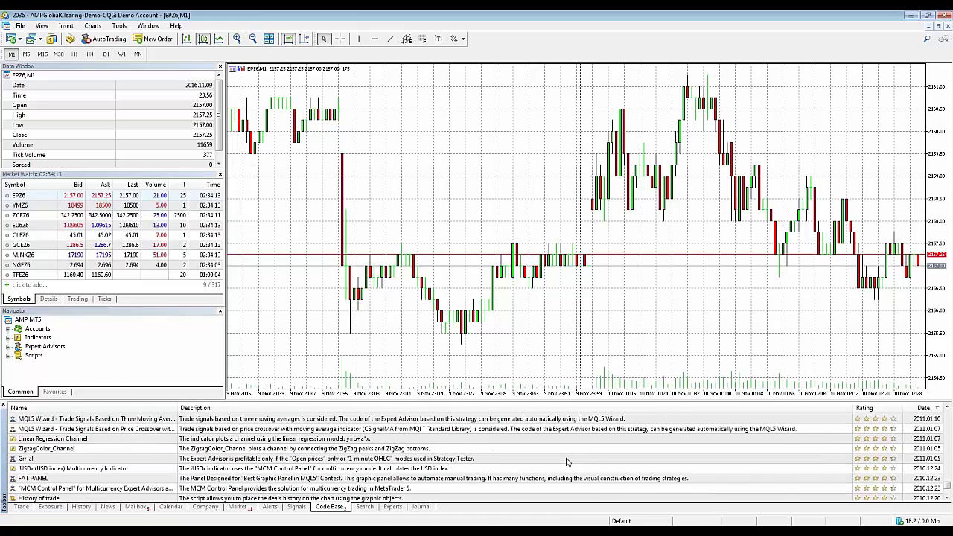
pyautogui.scroll(10, 566, 462)
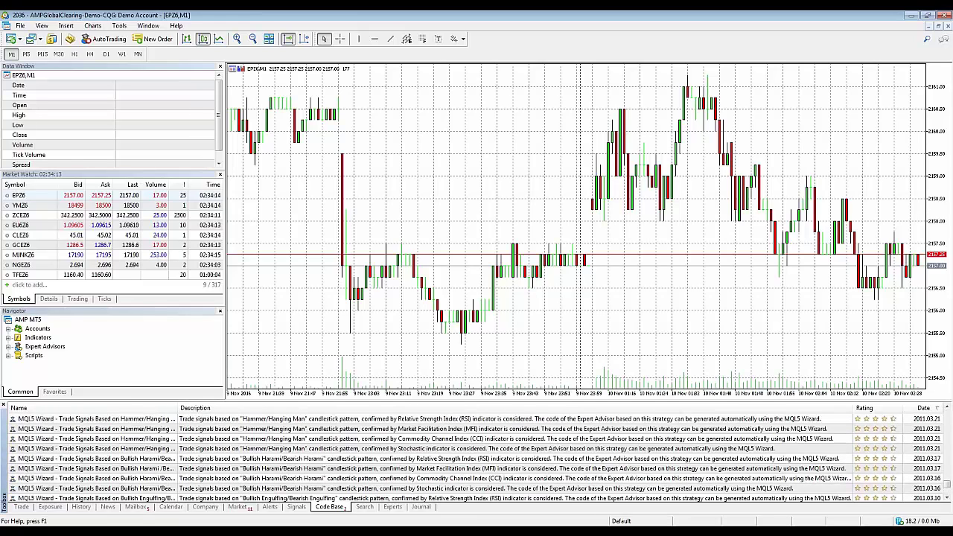
pyautogui.click(923, 407)
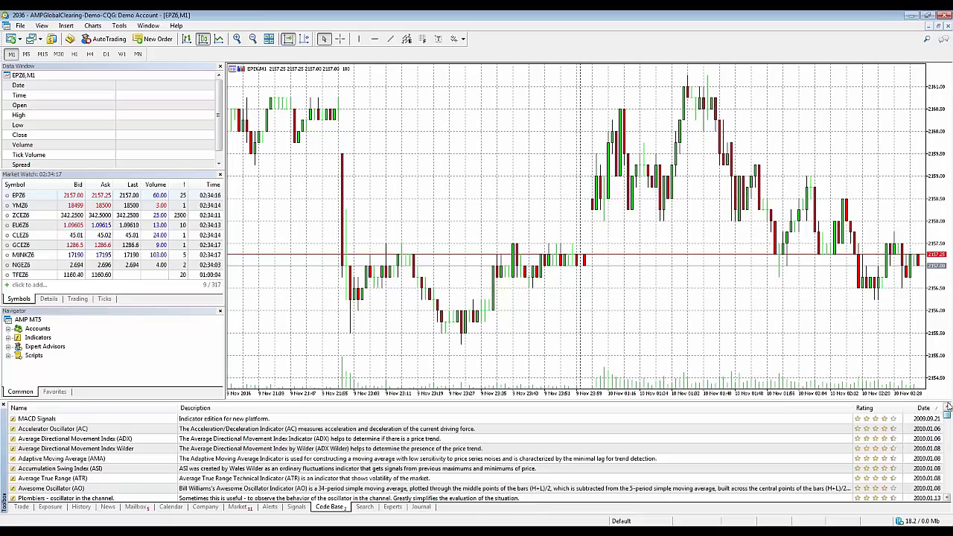
# Sort newest first, download Swingchart from the Code Base, and accept adding it to the chart
pyautogui.click(923, 409)
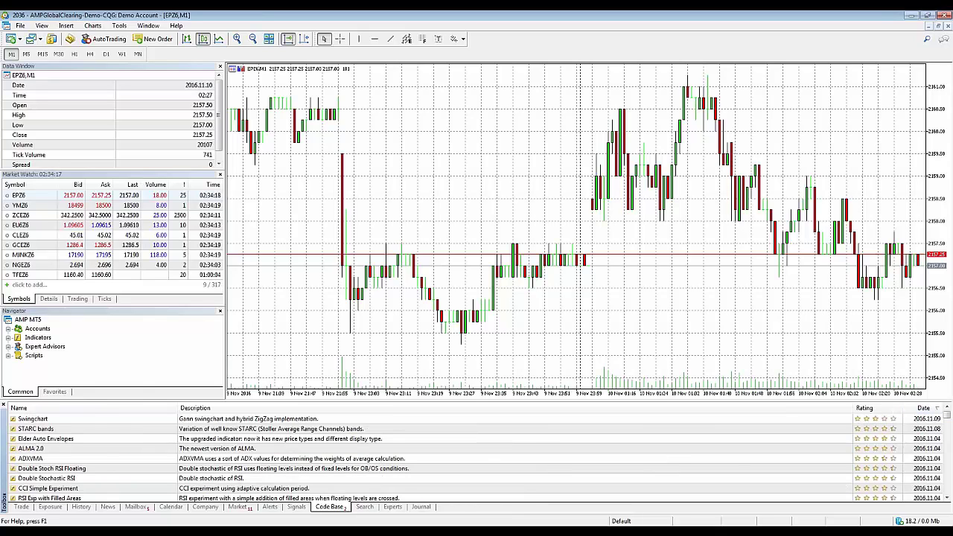
pyautogui.click(90, 420)
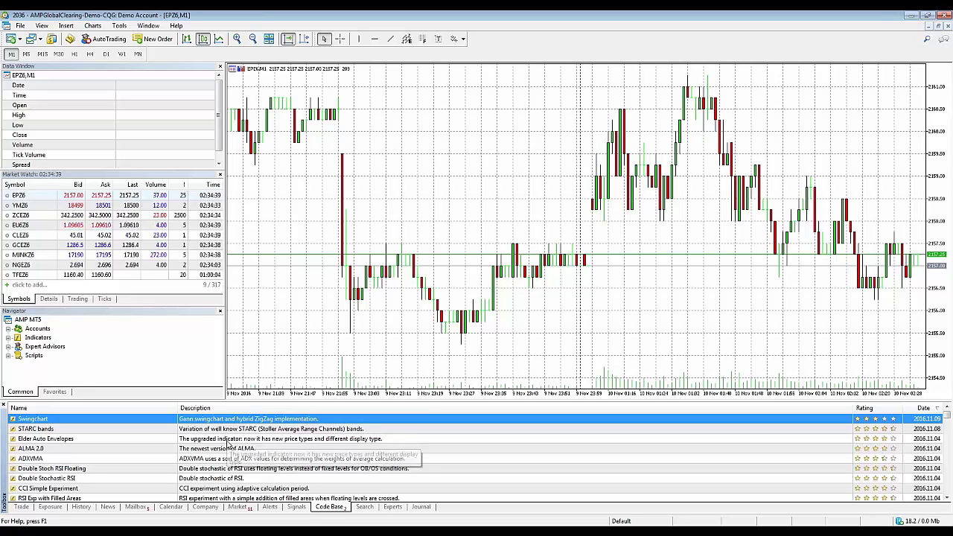
pyautogui.rightClick(213, 421)
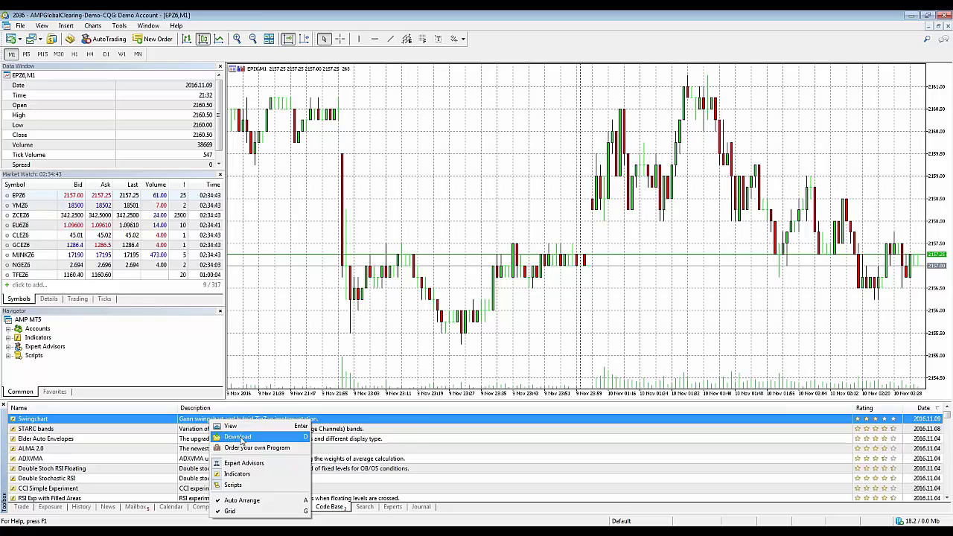
pyautogui.click(238, 437)
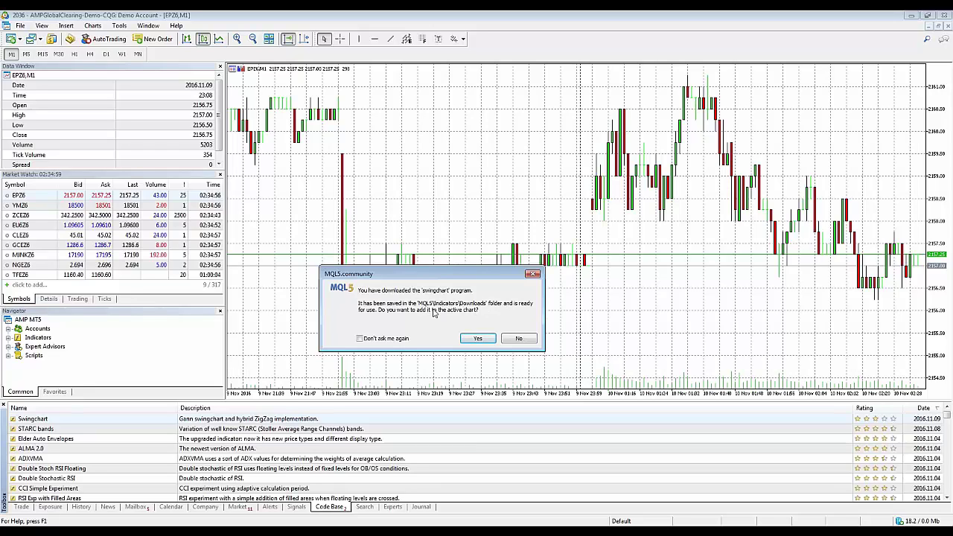
pyautogui.moveTo(472, 278); pyautogui.dragTo(408, 263)
pyautogui.click(415, 324)
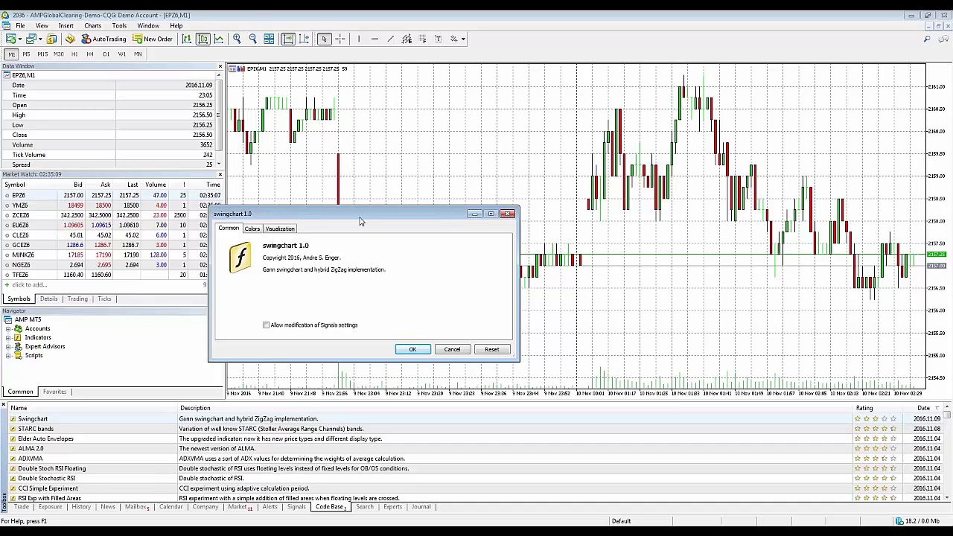
# Check the swingchart Colors tab, then attach the indicator to the EPZ6 M1 chart
pyautogui.click(252, 228)
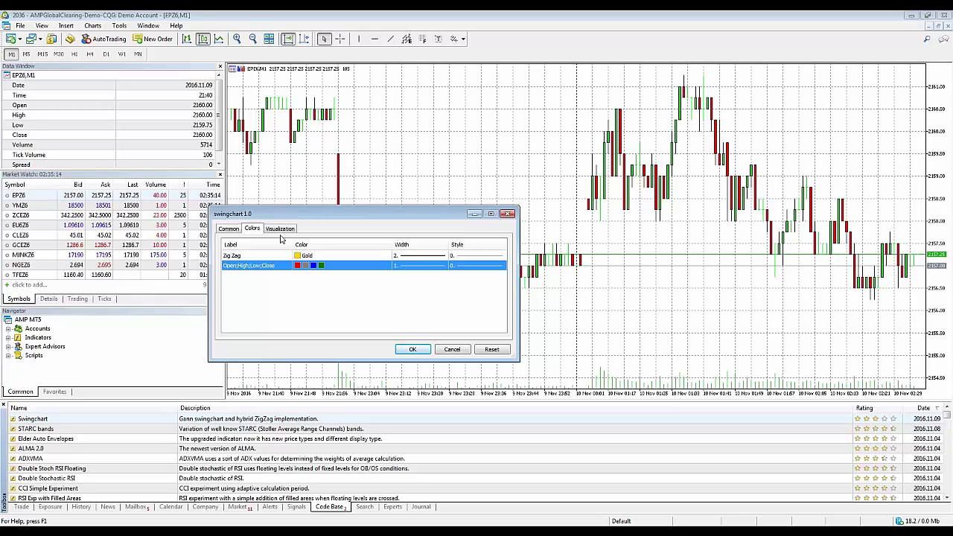
pyautogui.click(230, 228)
pyautogui.moveTo(356, 216); pyautogui.dragTo(389, 225)
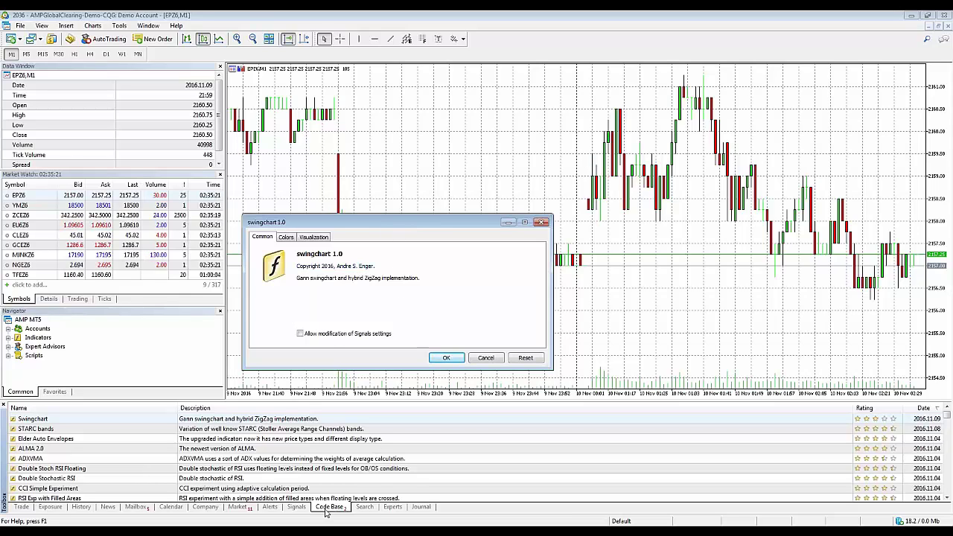
pyautogui.click(448, 356)
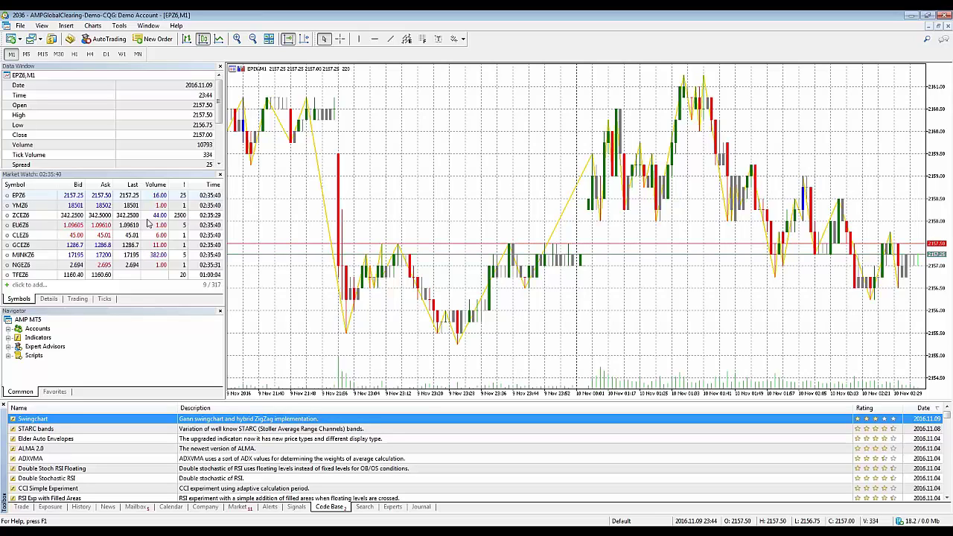
# Expand Indicators in the Navigator to show Trend, Oscillators, Volumes, Bill Williams, Downloads and Examples
pyautogui.click(8, 337)
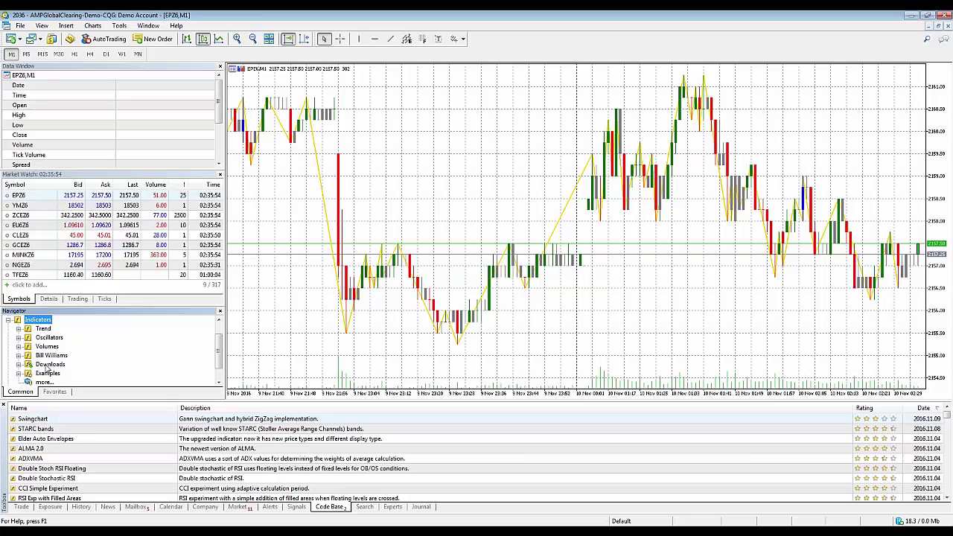
# Delete the swingchart indicator from the Navigator's Downloads group
pyautogui.click(18, 364)
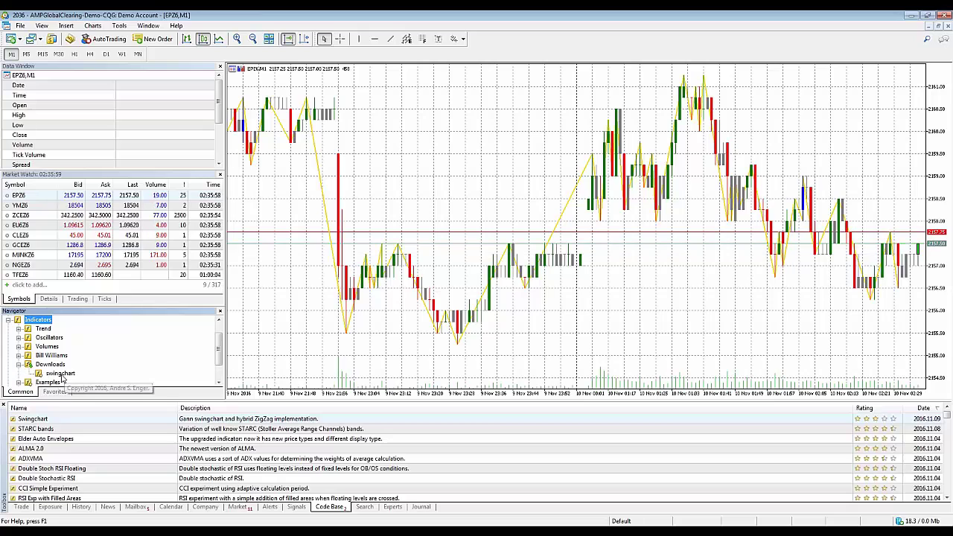
pyautogui.click(62, 375)
pyautogui.scroll(-1, 64, 364)
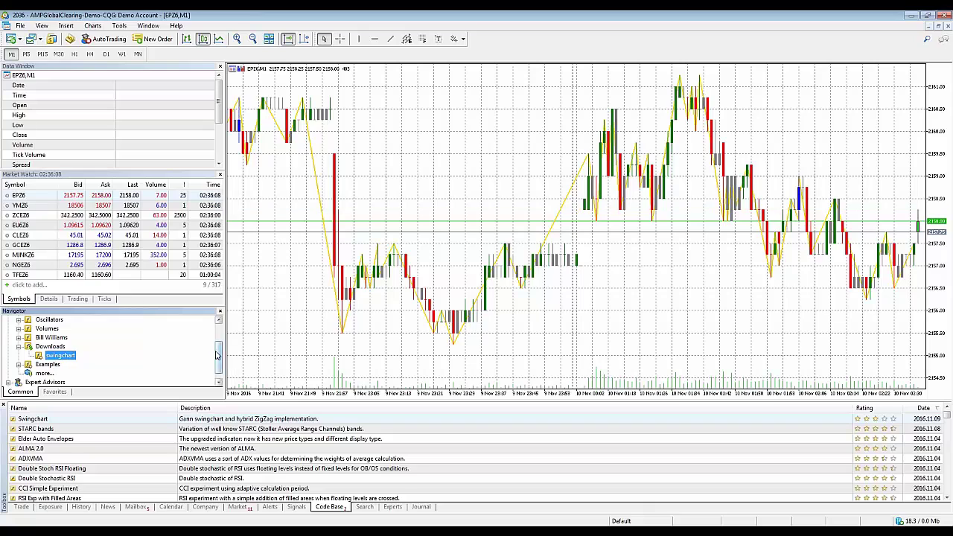
pyautogui.scroll(1, 35, 333)
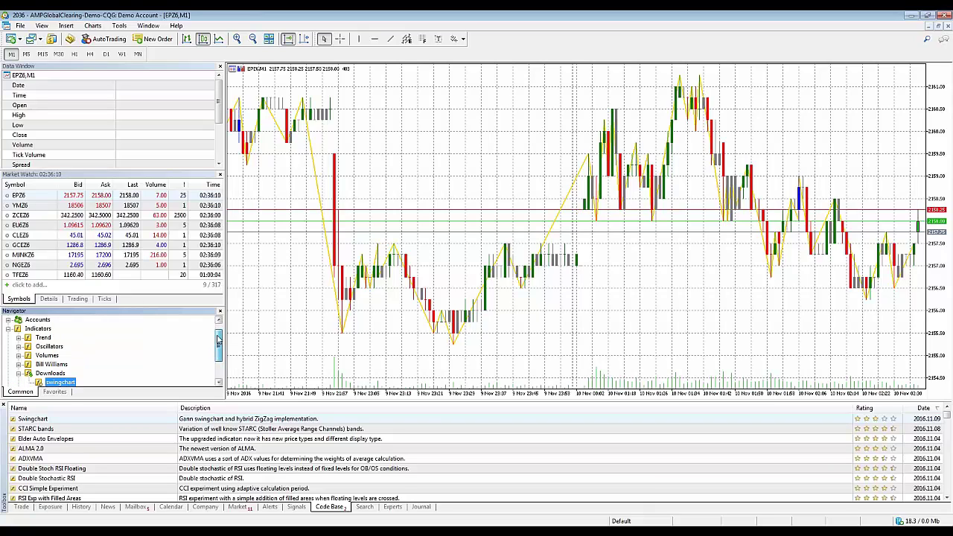
pyautogui.scroll(-2, 216, 339)
pyautogui.rightClick(63, 348)
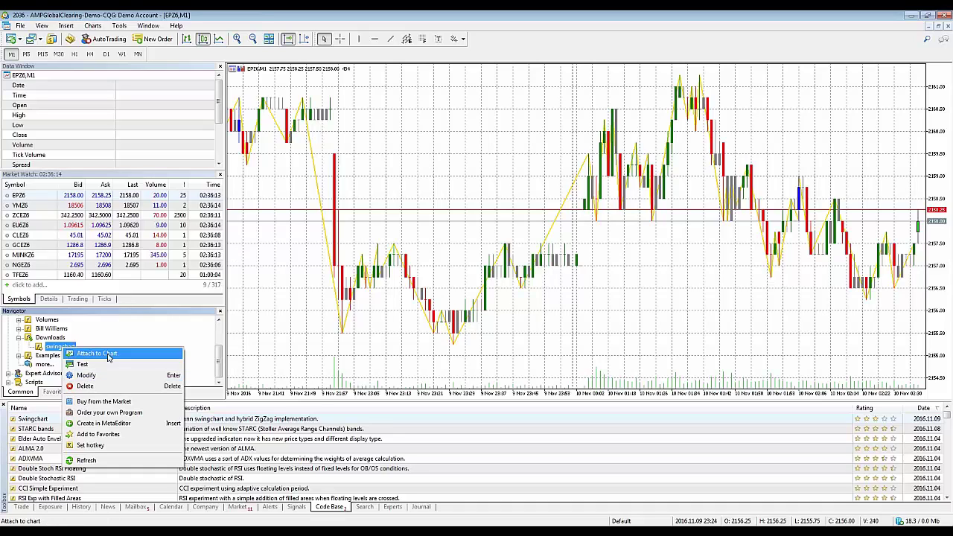
pyautogui.click(98, 386)
pyautogui.click(497, 295)
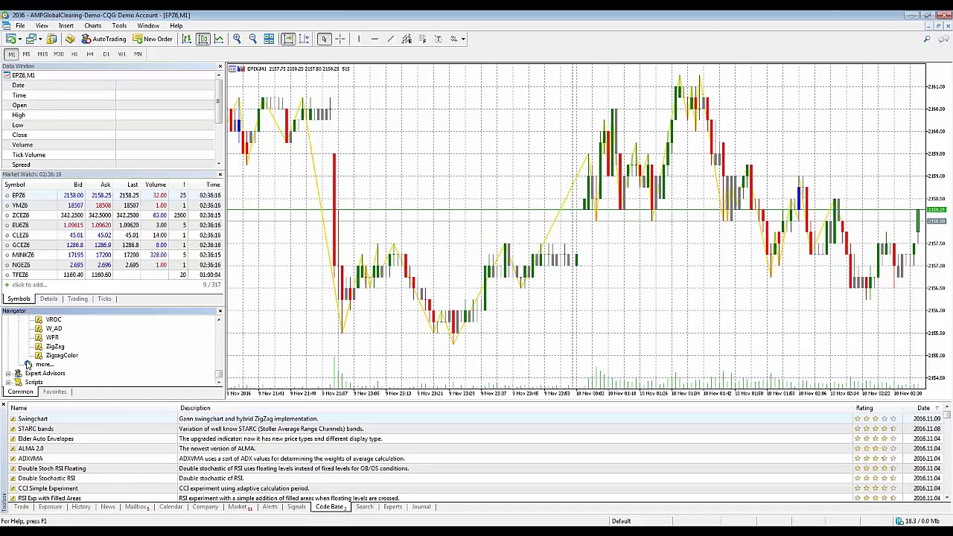
# Adjust the Navigator panel and collapse the Examples indicator group
pyautogui.click(219, 320)
pyautogui.click(220, 320)
pyautogui.click(219, 320)
pyautogui.click(219, 320)
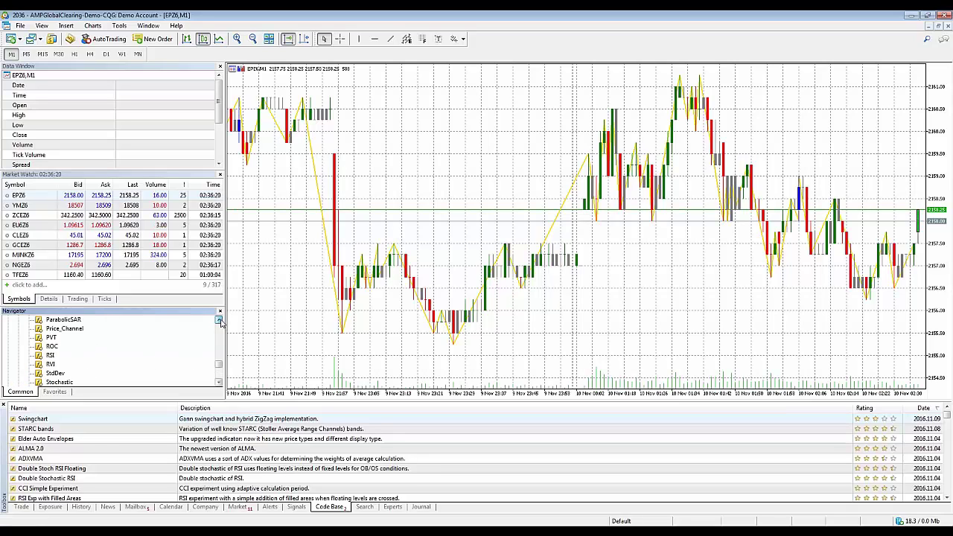
pyautogui.click(220, 320)
pyautogui.click(219, 320)
pyautogui.click(220, 320)
pyautogui.click(220, 320)
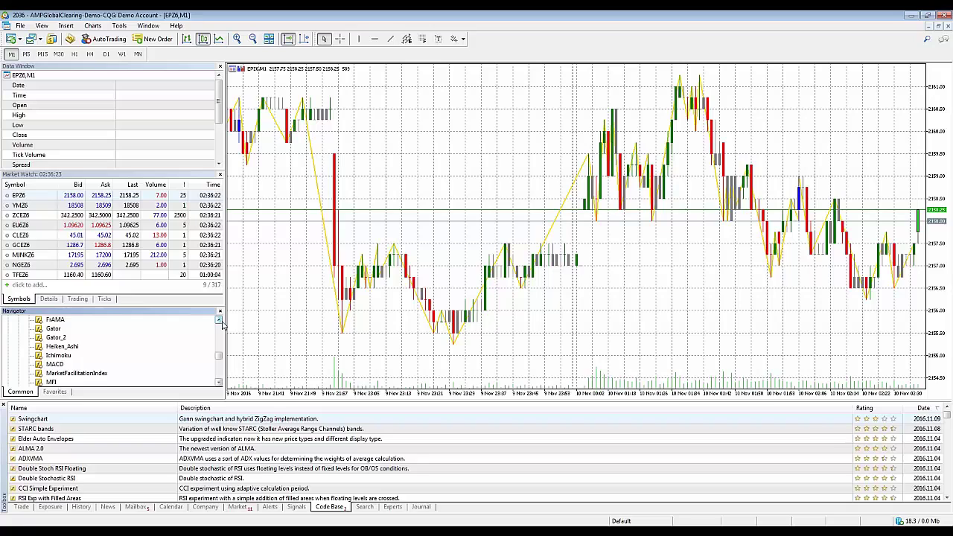
pyautogui.click(219, 320)
pyautogui.click(220, 320)
pyautogui.click(219, 320)
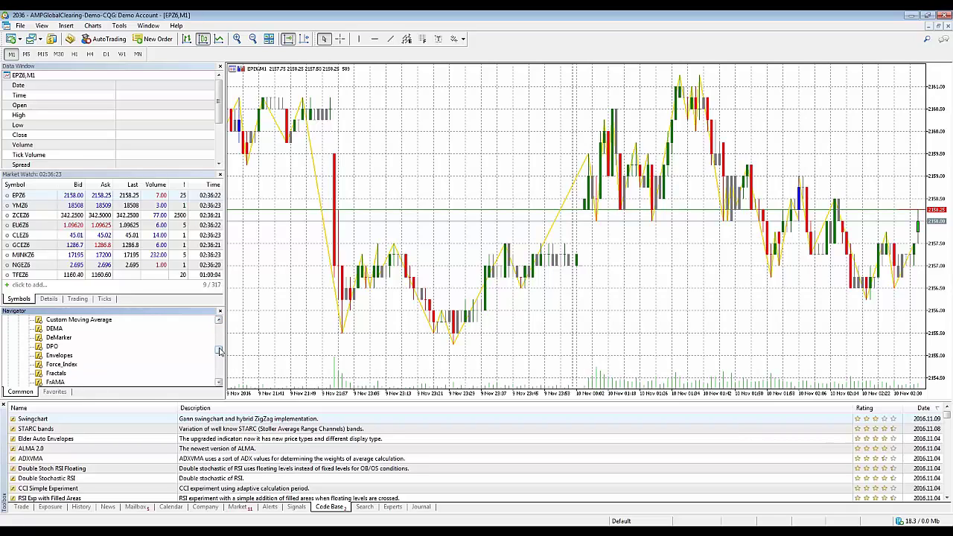
pyautogui.moveTo(219, 352); pyautogui.dragTo(218, 331)
pyautogui.click(18, 337)
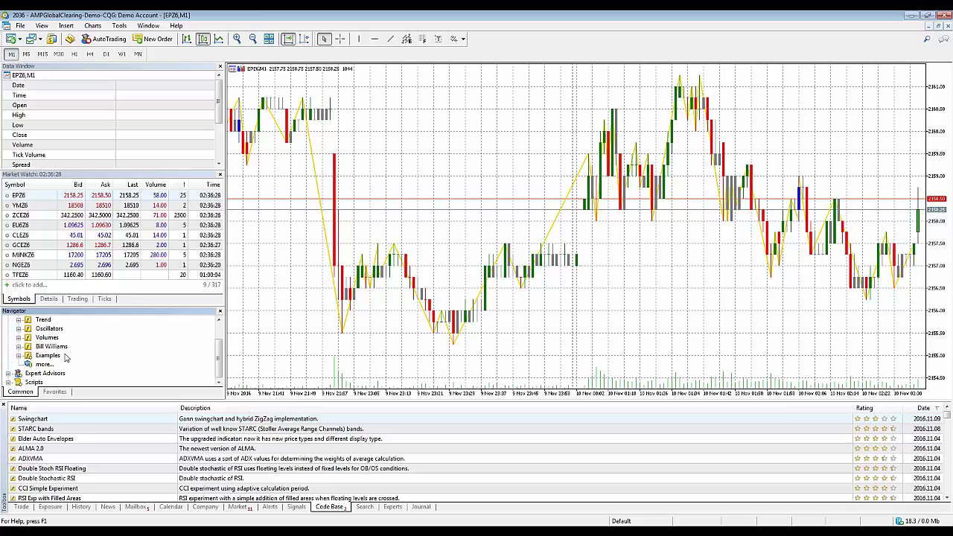
pyautogui.scroll(1, 41, 359)
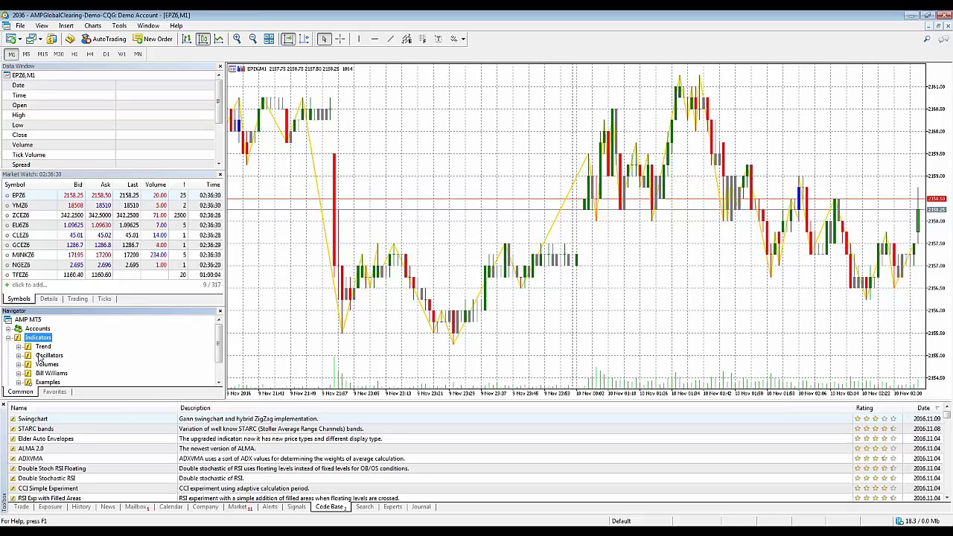